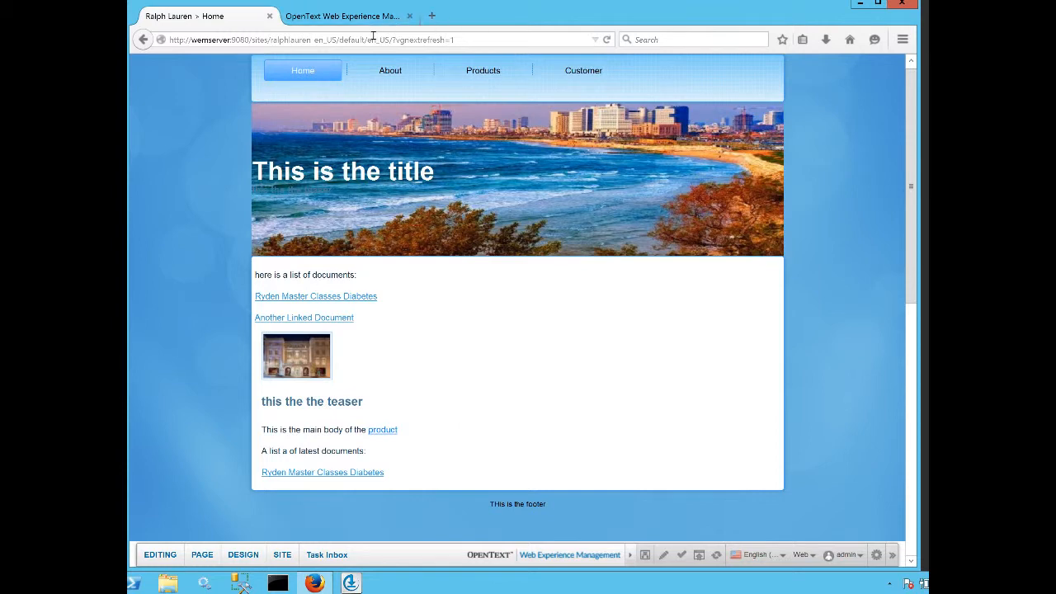
In the content workspace, add all three PDFs in the RL/pdf folder to the ralphlauren site's Home channel.
left_click(332, 17)
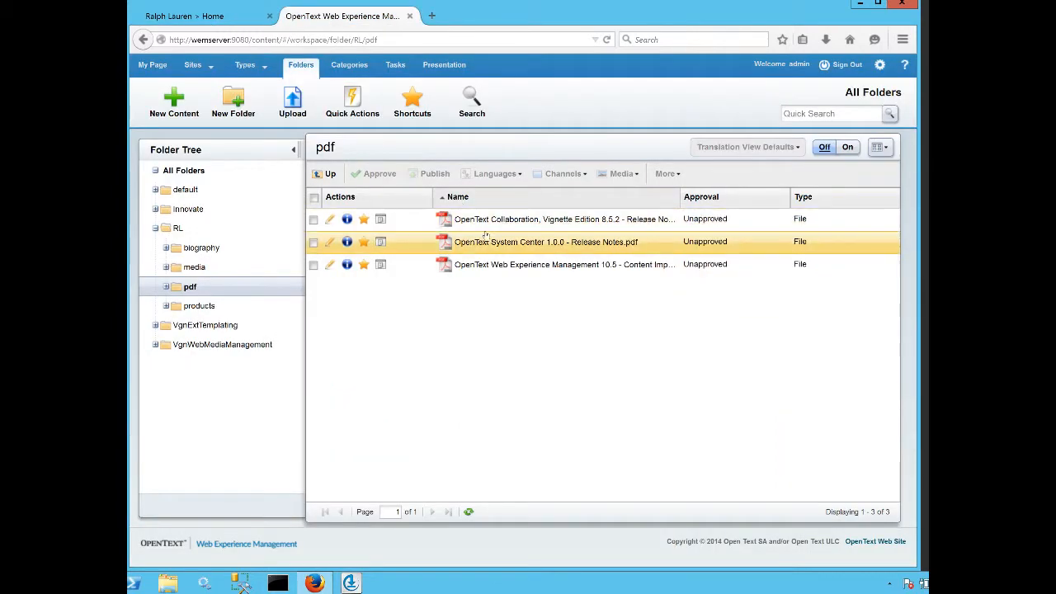
mouse_move(481, 225)
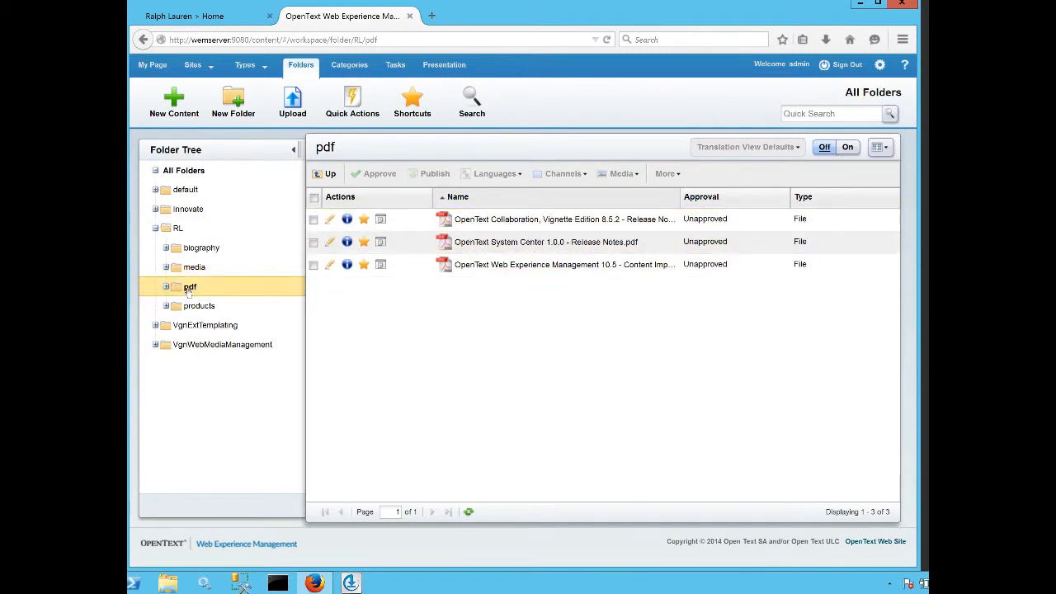
left_click(314, 198)
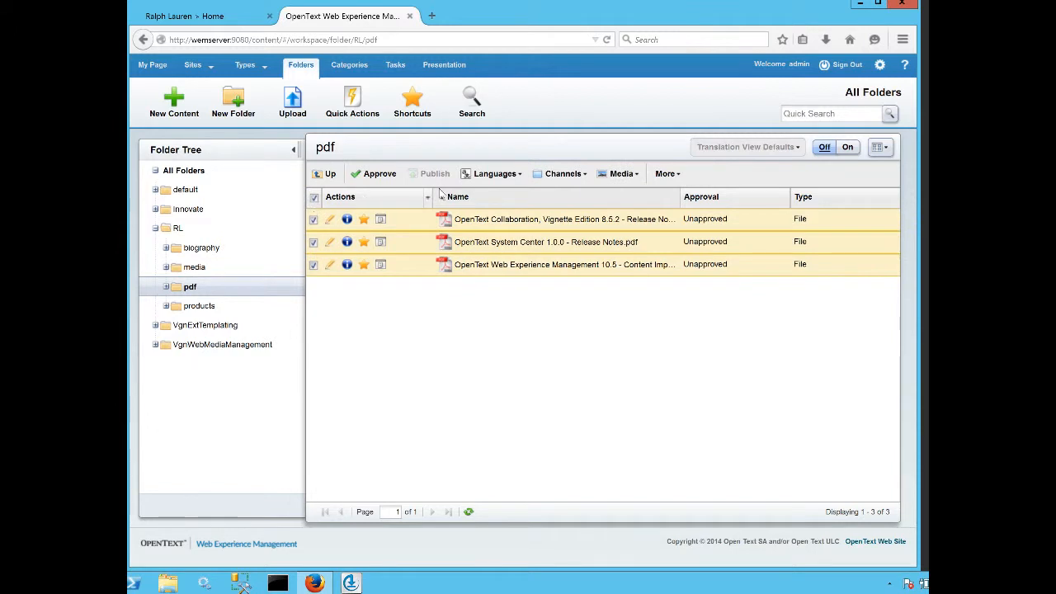
left_click(570, 175)
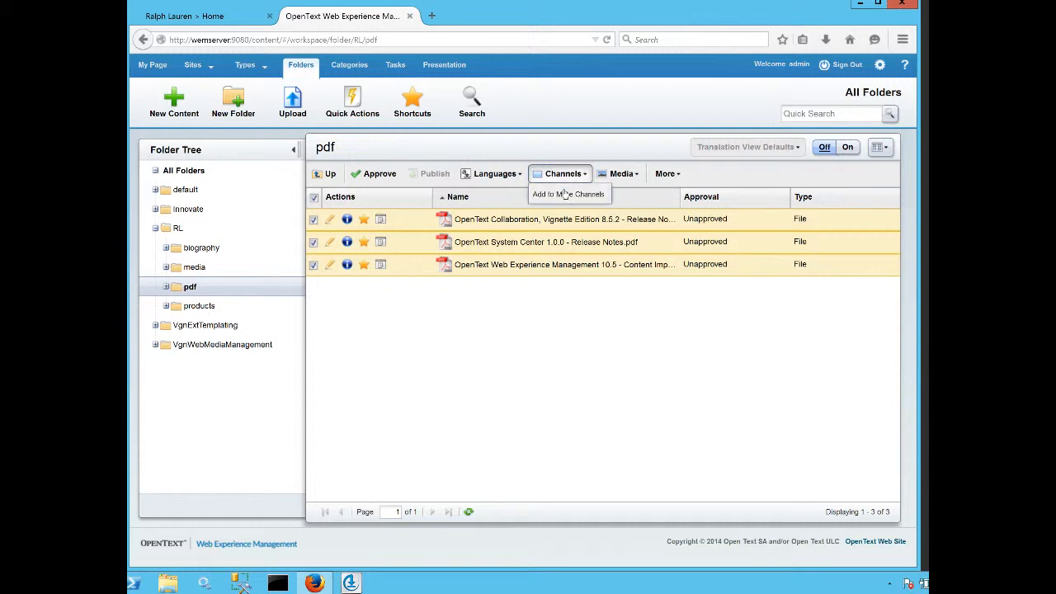
left_click(568, 195)
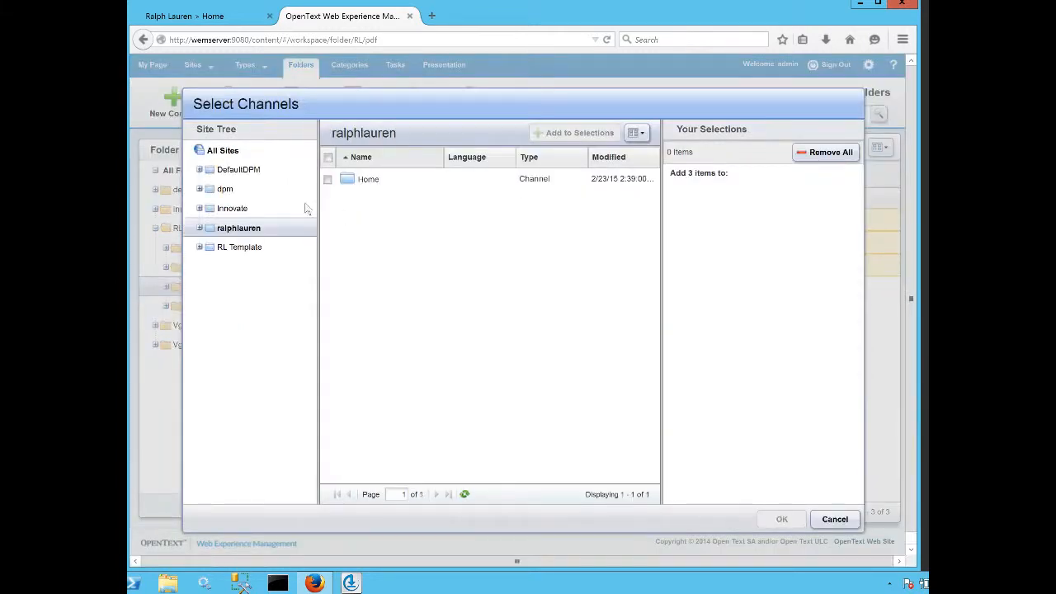
left_click(359, 184)
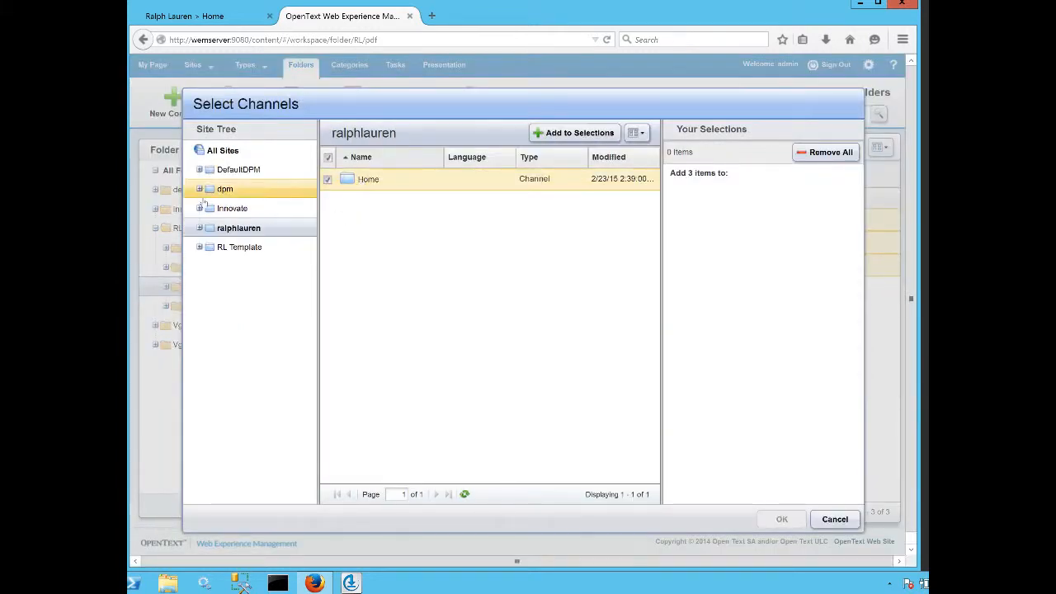
left_click(566, 137)
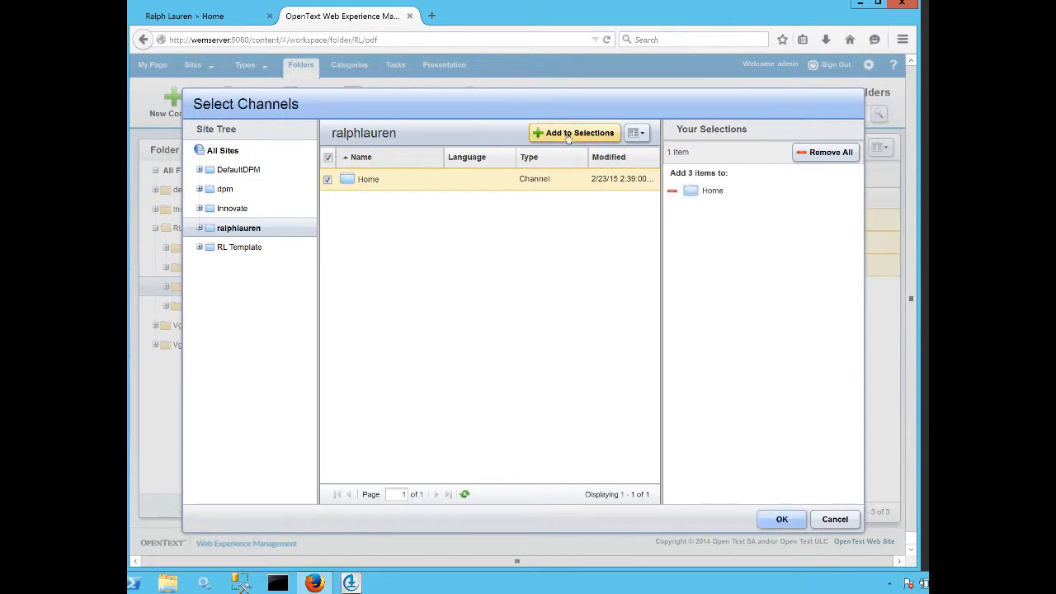
left_click(784, 519)
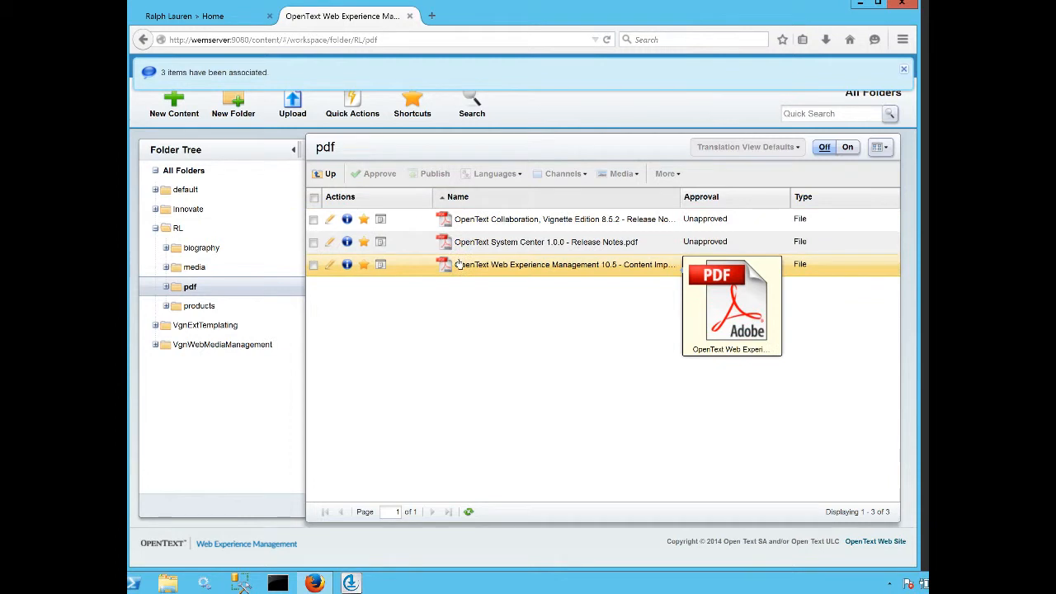
Approve all three PDF files in the pdf folder.
left_click(314, 196)
left_click(376, 173)
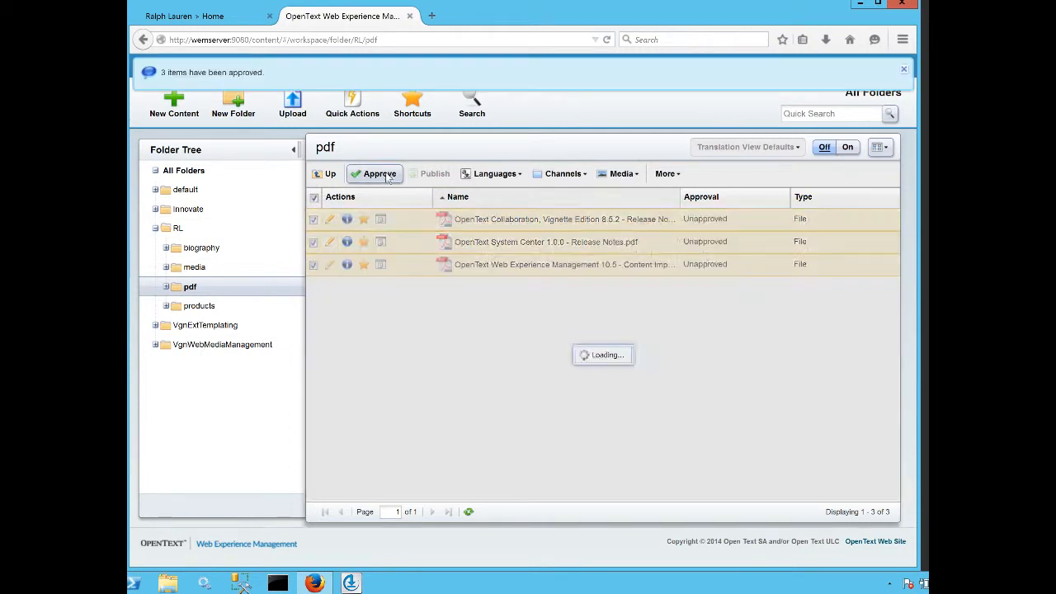
left_click(313, 198)
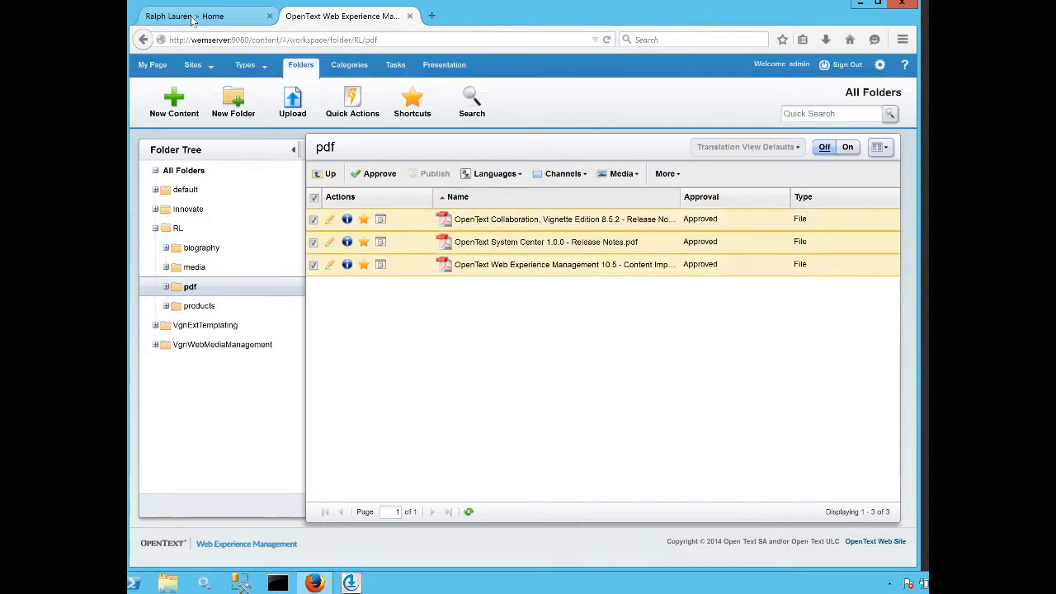
On the Ralph Lauren Home page, insert a Content List component above the "here is a list of documents" text.
left_click(190, 19)
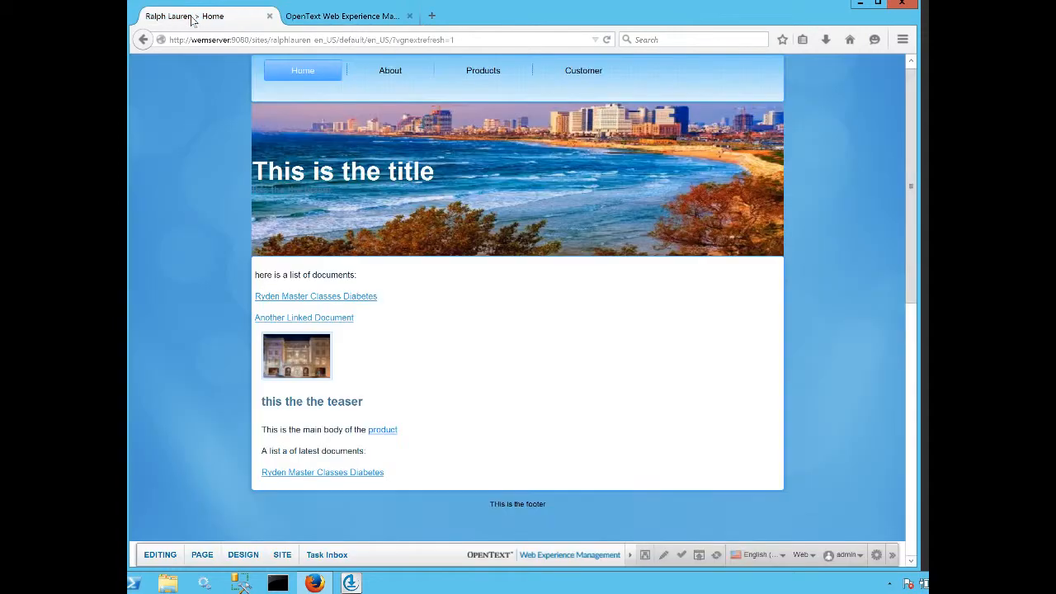
left_click(204, 558)
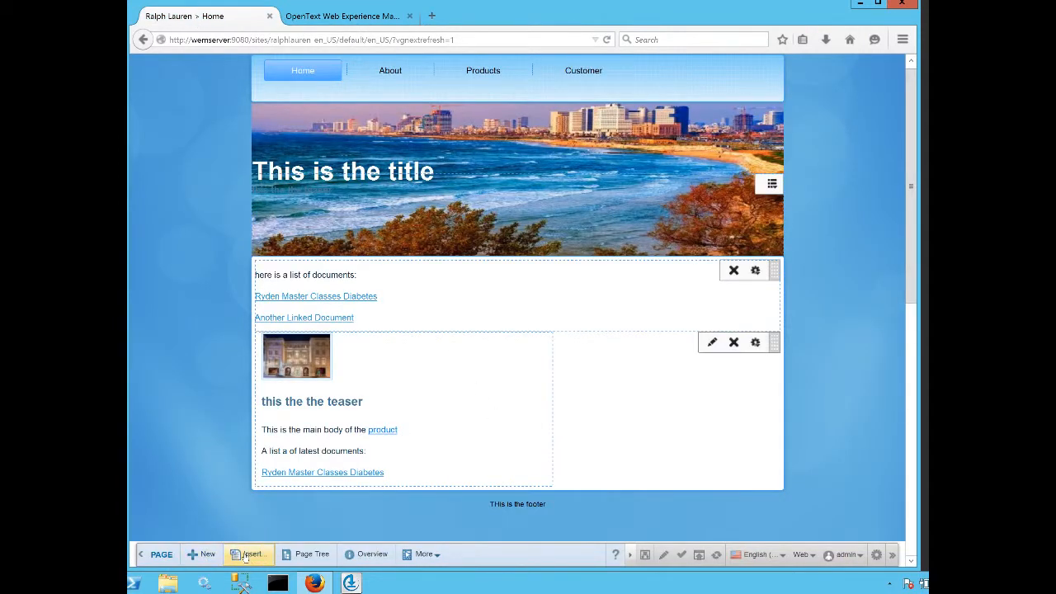
left_click(252, 556)
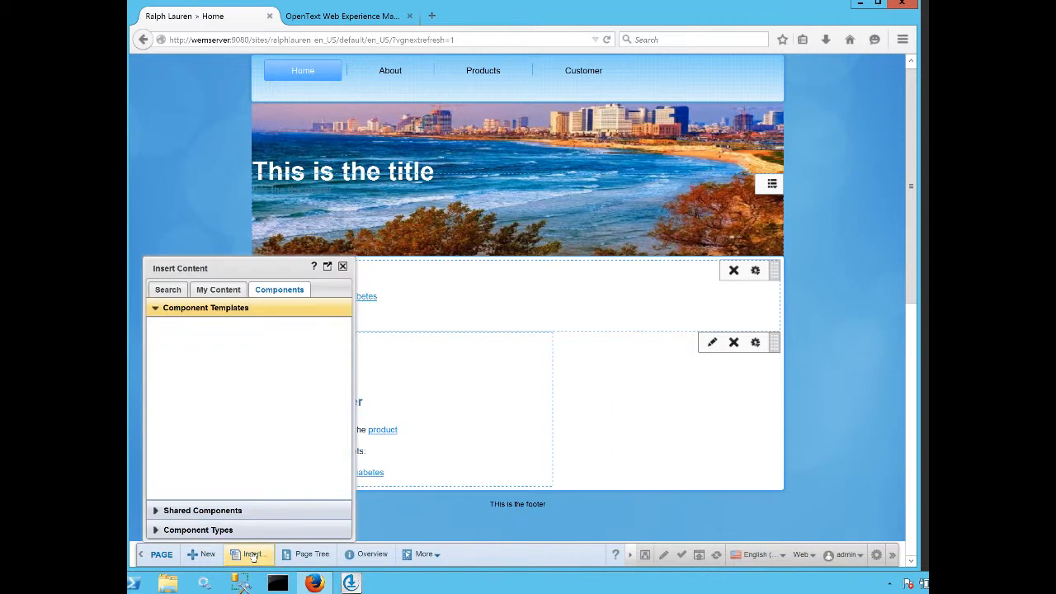
left_click(156, 531)
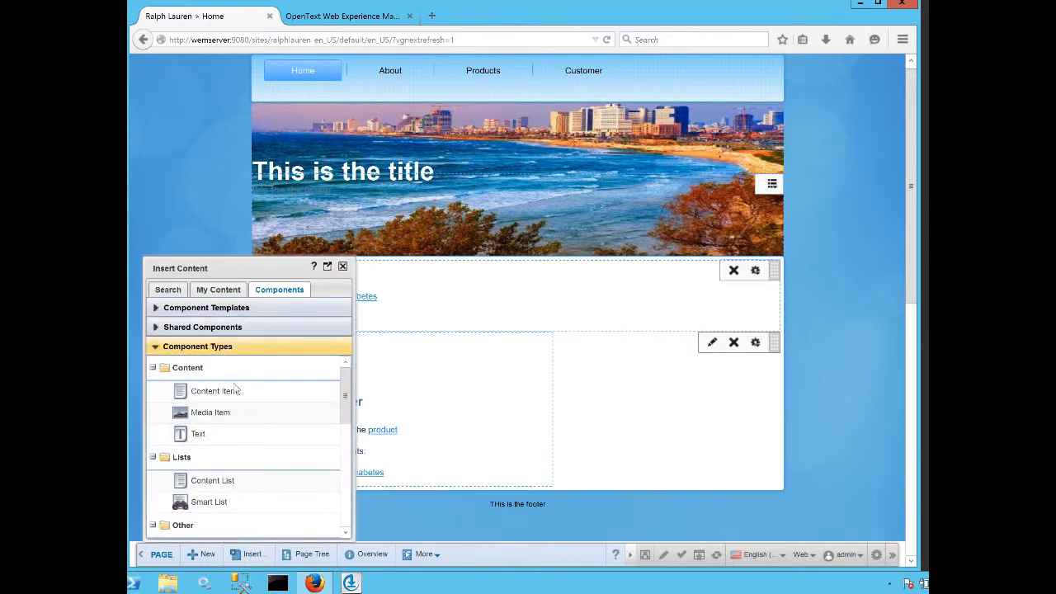
left_click_drag(212, 484, 557, 265)
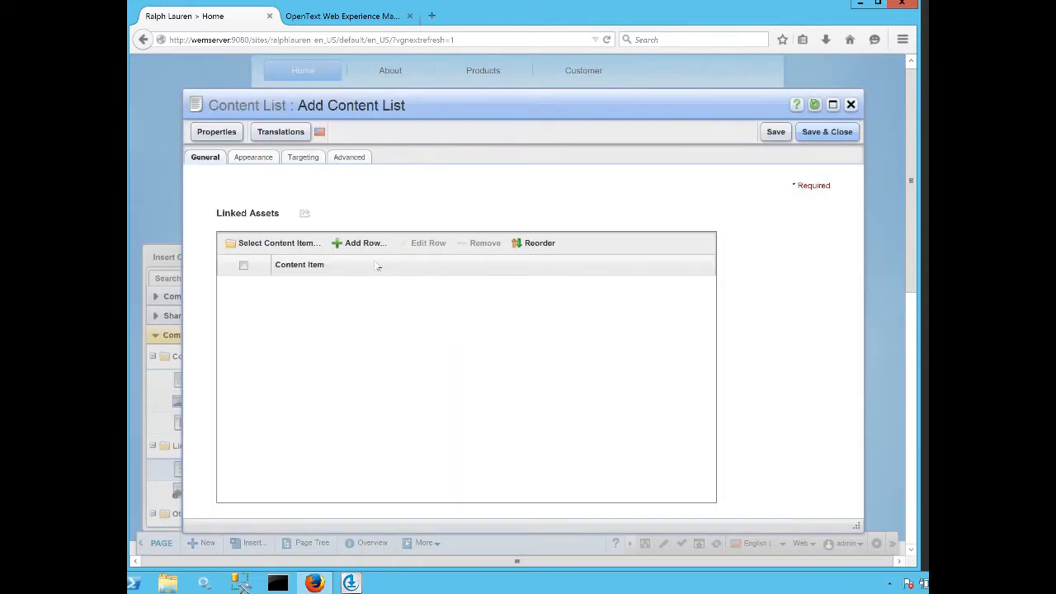
Link the three OpenText PDFs of content type File to the new content list, then save and close it.
left_click(270, 243)
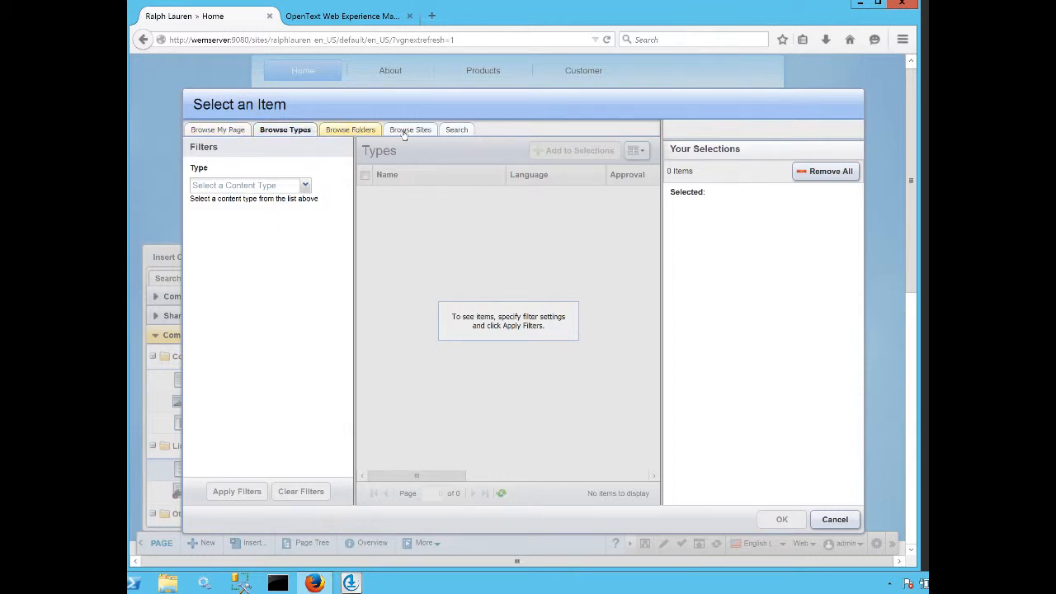
left_click(305, 185)
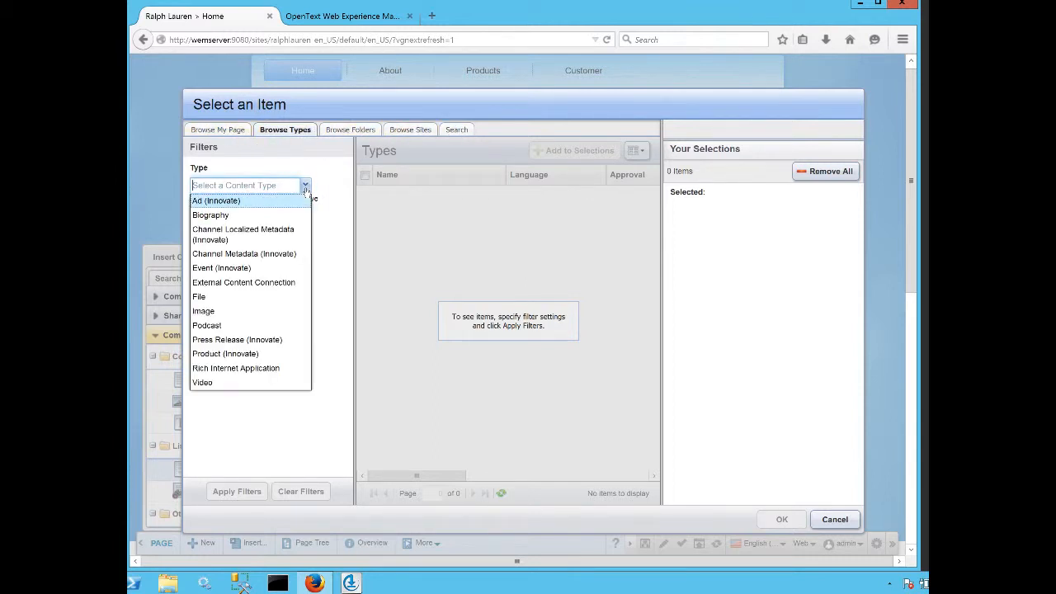
left_click(199, 297)
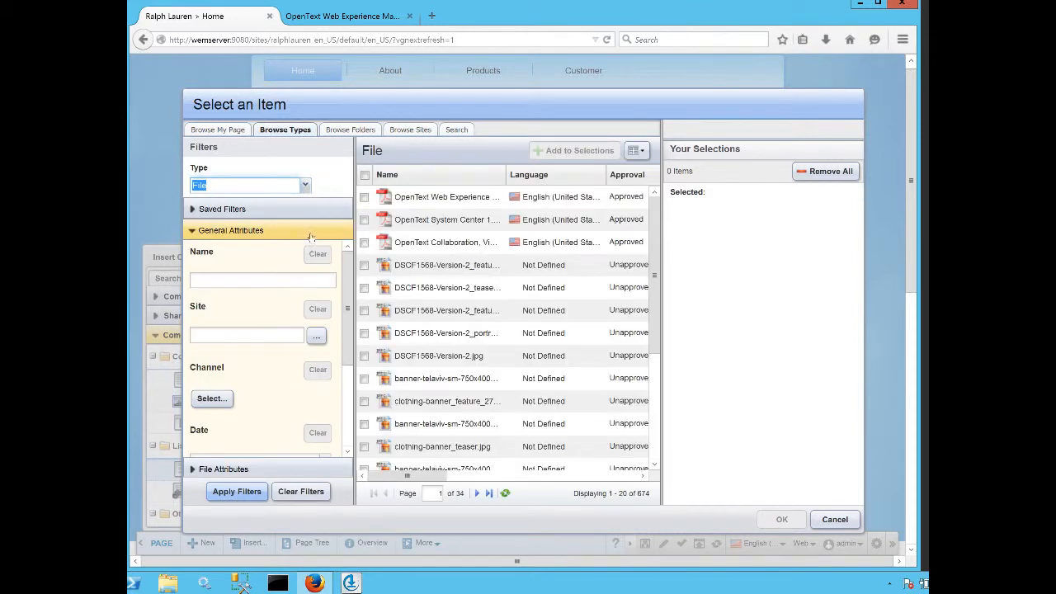
left_click(364, 198)
left_click(364, 242)
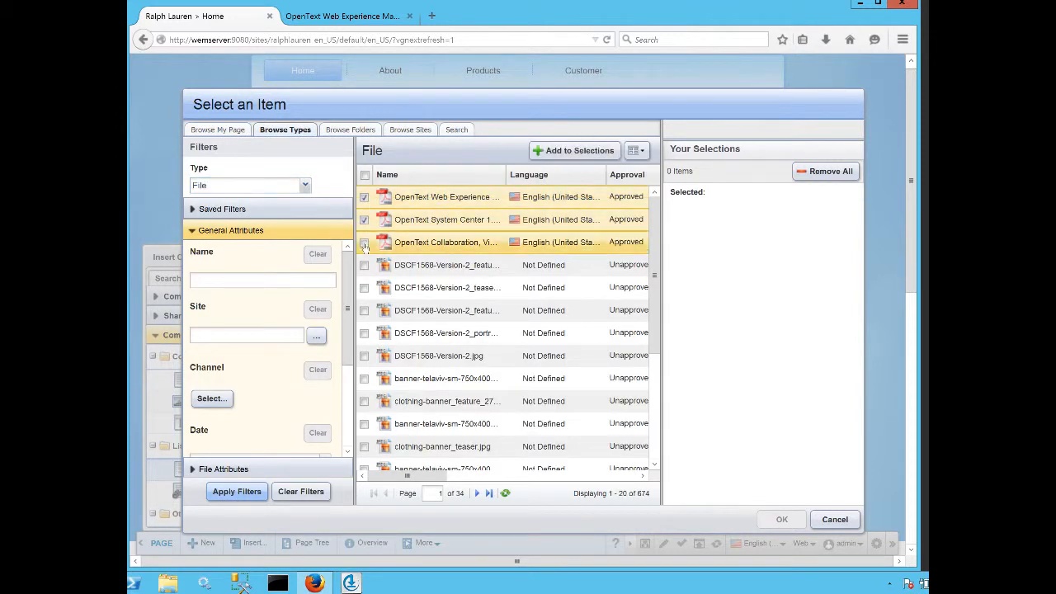
mouse_move(505, 192)
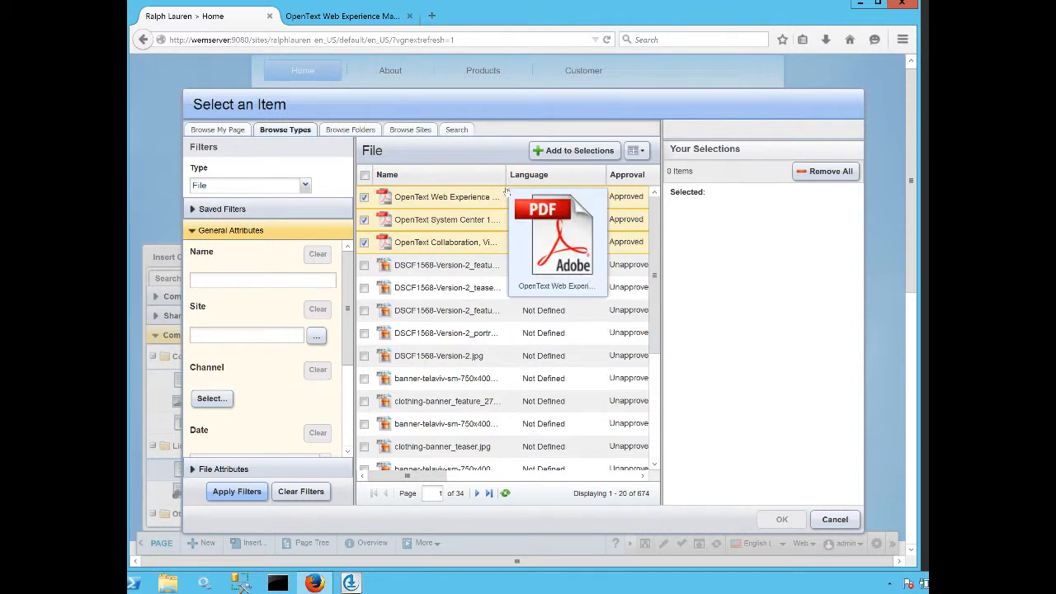
left_click(587, 150)
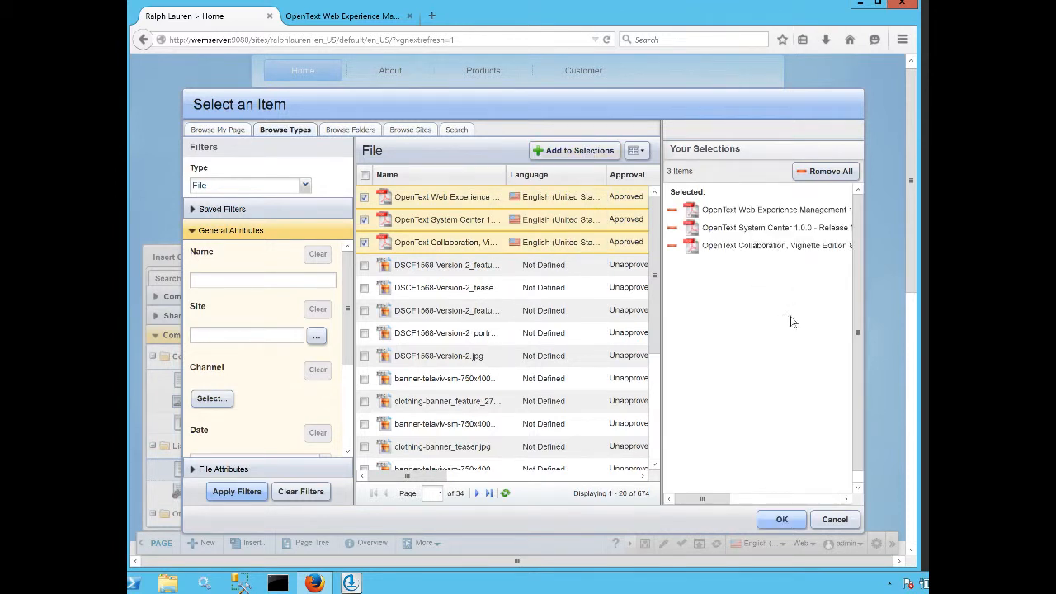
left_click(782, 520)
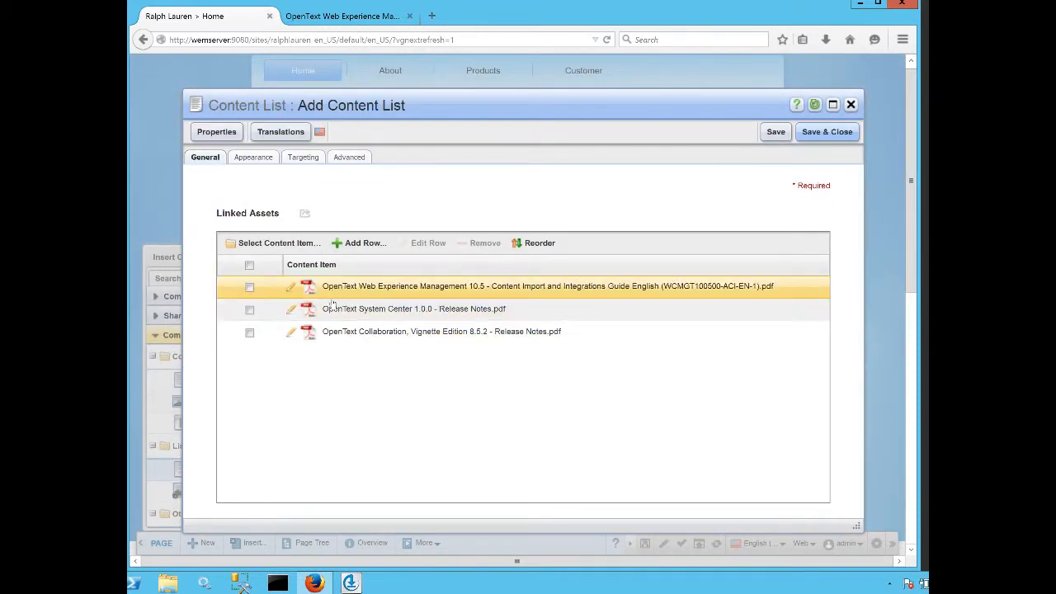
left_click(832, 134)
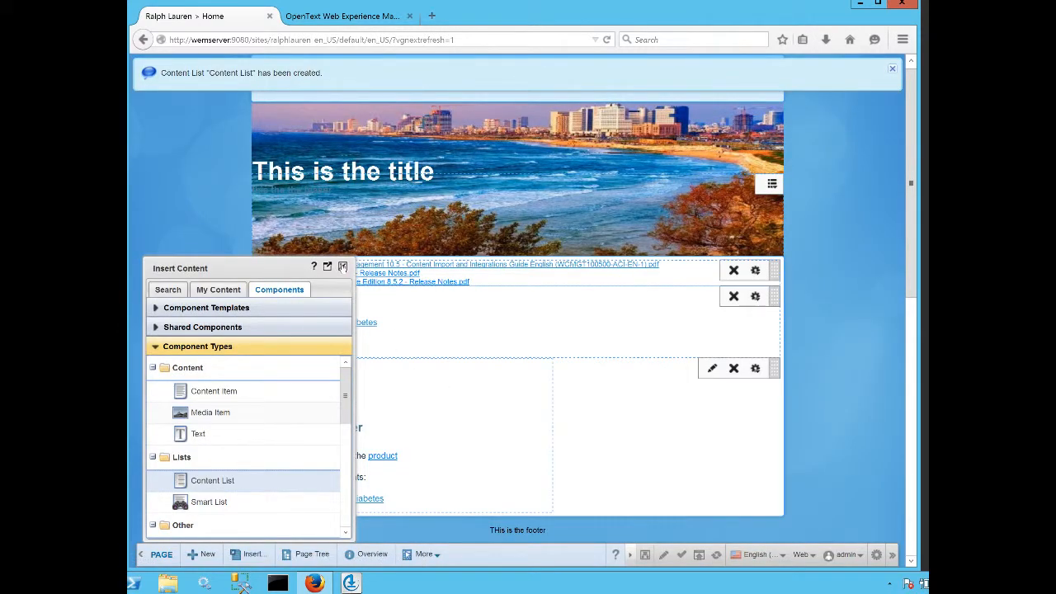
Leave page editing, view the linked Web Experience Management 10.5 guide, and return to a refreshed Home page.
left_click(342, 267)
left_click(163, 559)
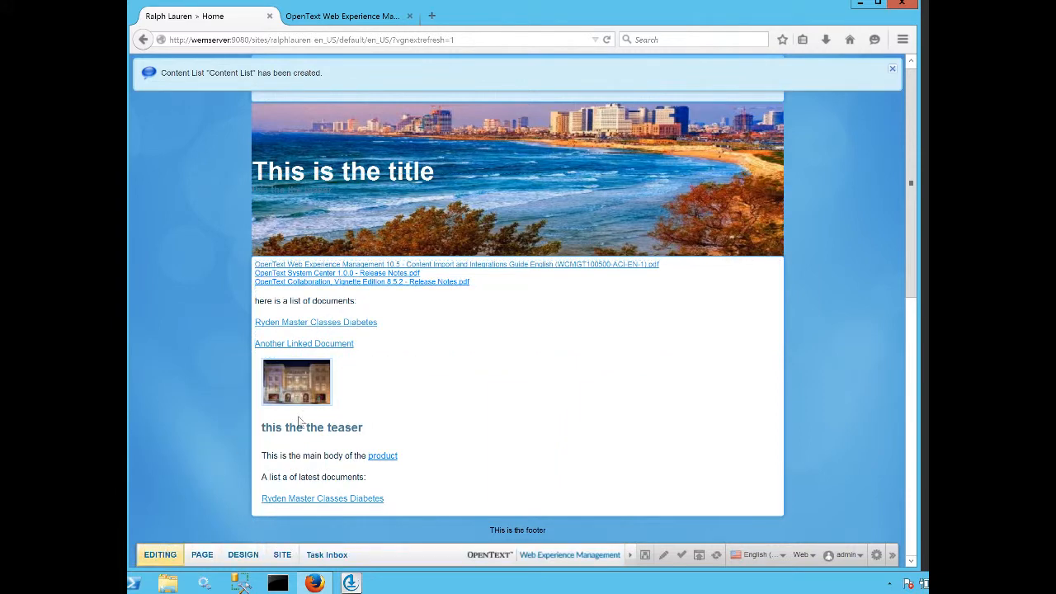
left_click(400, 265)
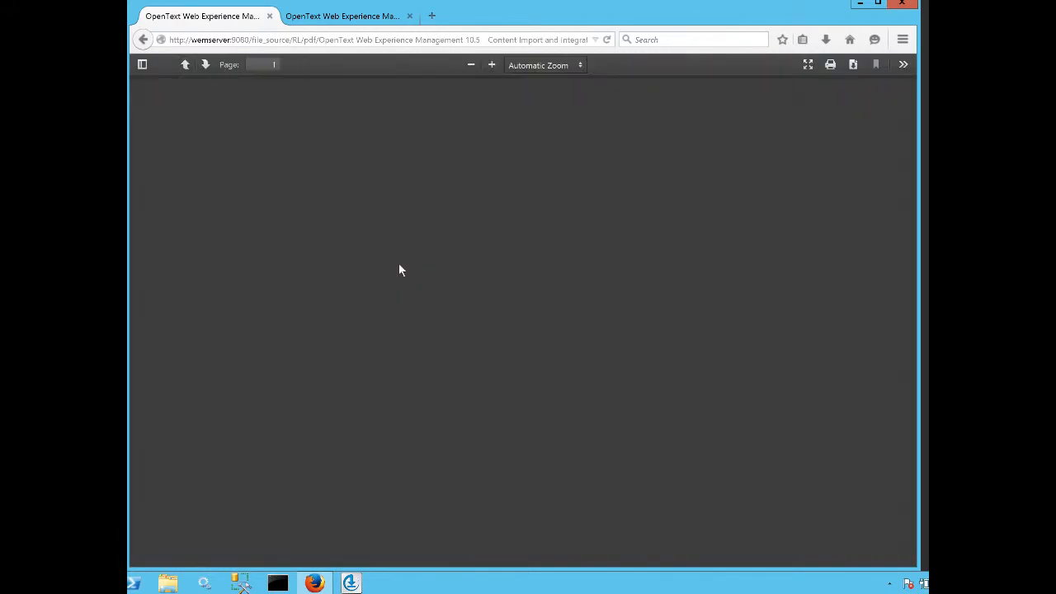
left_click(143, 41)
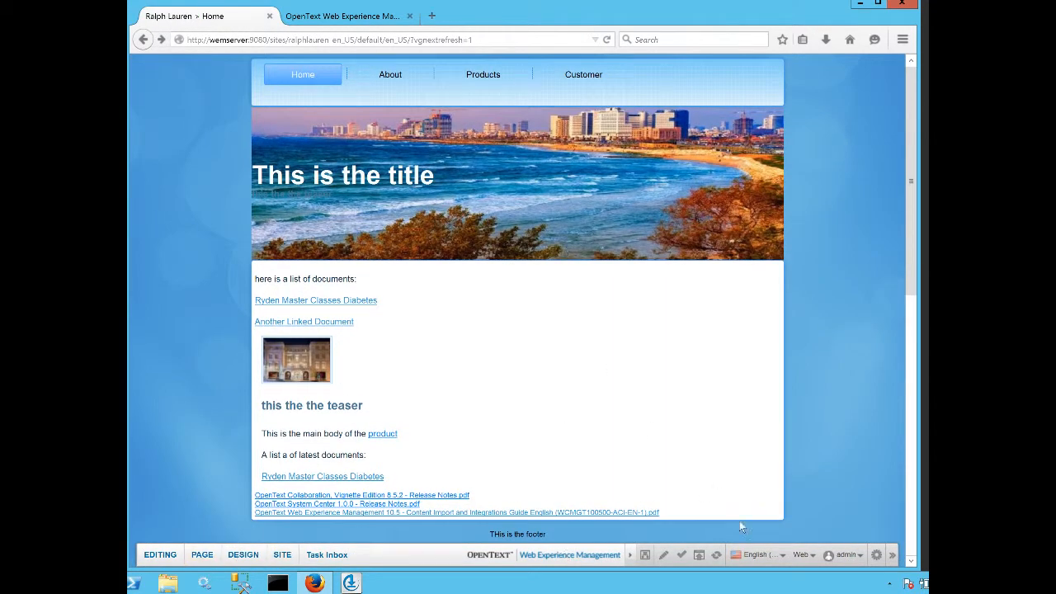
left_click(717, 555)
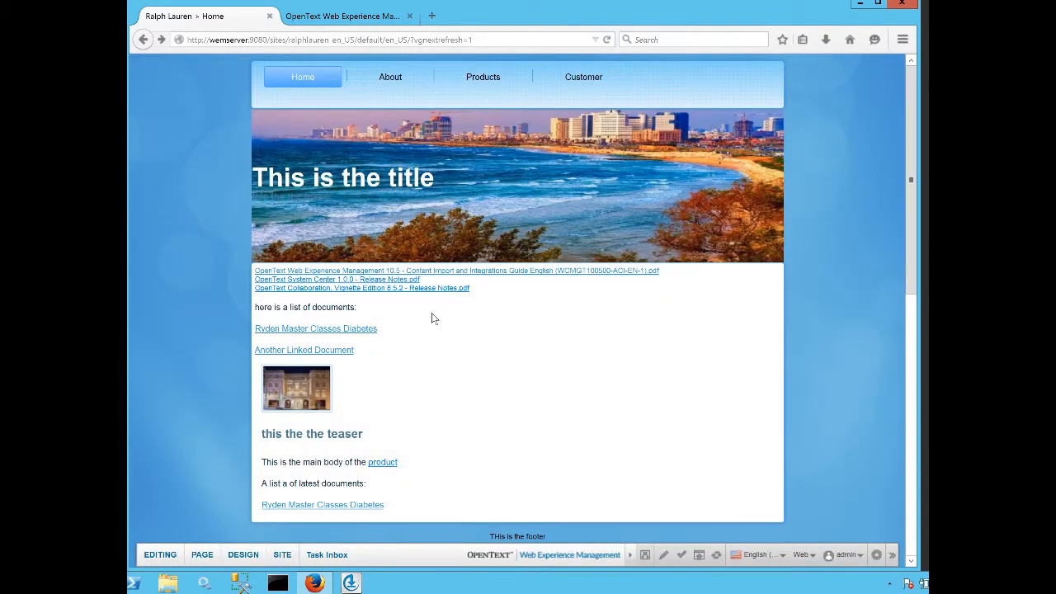
Inspect the PDF content list's properties and linked assets, then close them without saving.
left_click(203, 556)
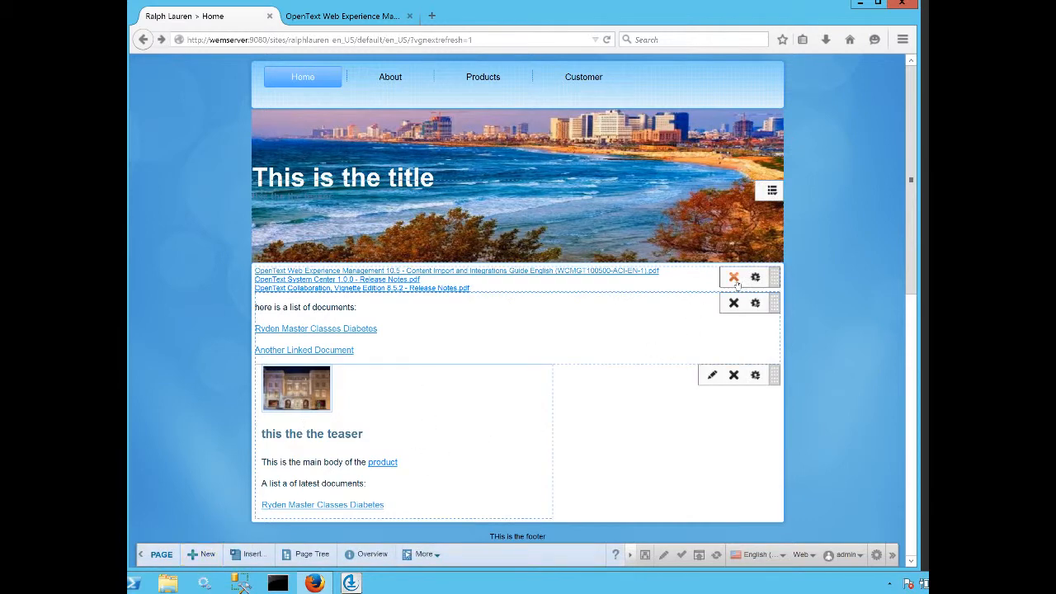
left_click(756, 278)
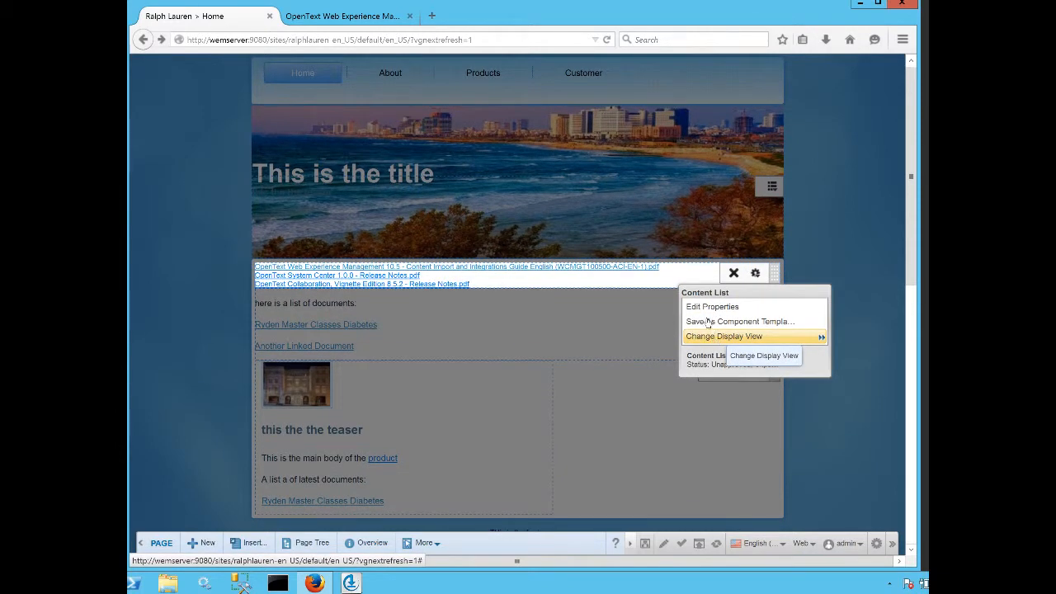
left_click(706, 308)
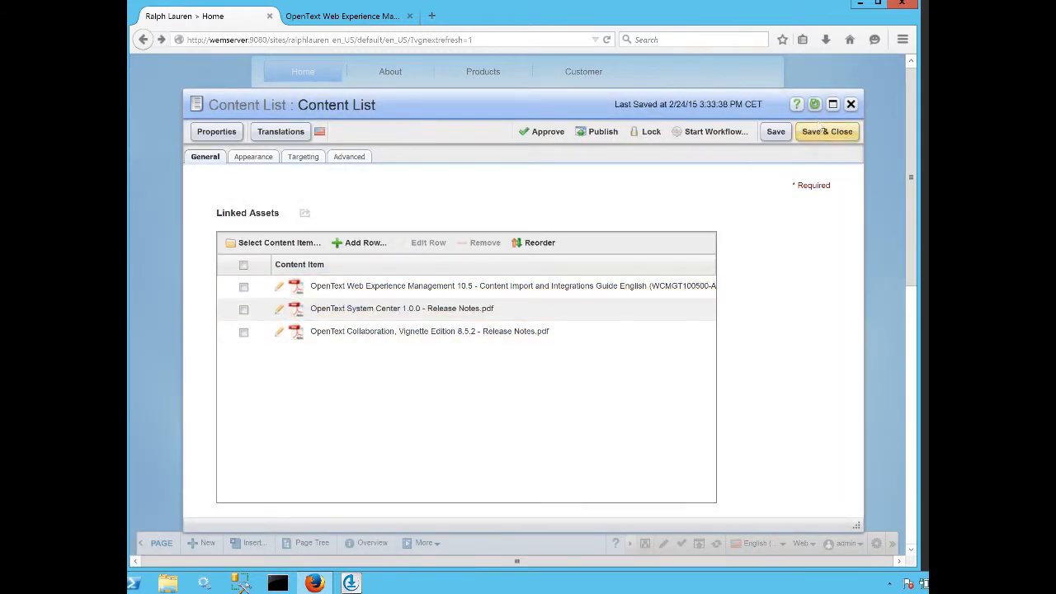
left_click(851, 105)
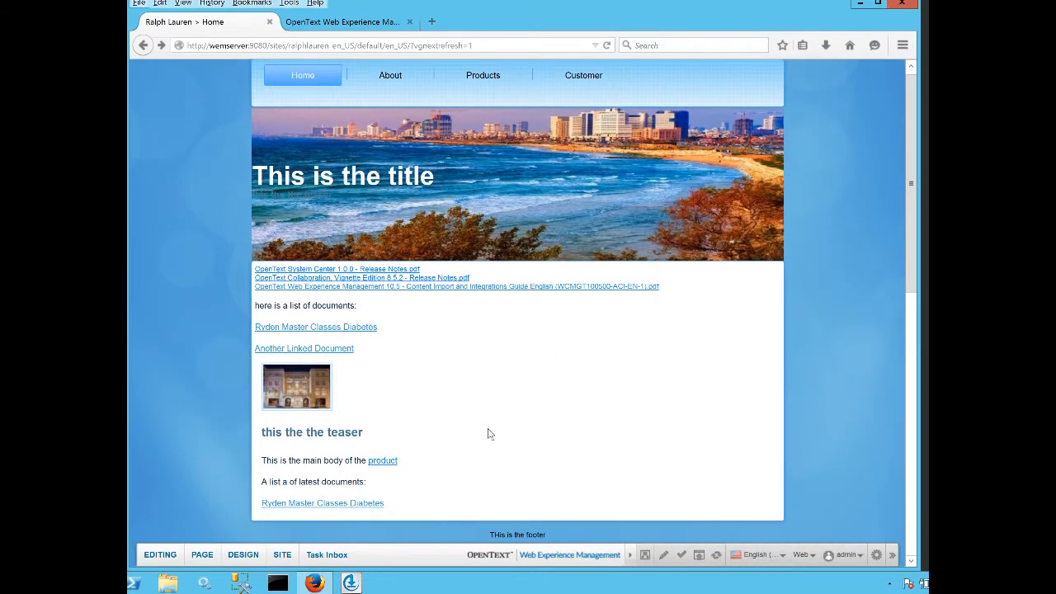
Rearrange the PDF links directly on the page so the Web Experience Management 10.5 guide is first in the list.
left_click(505, 375)
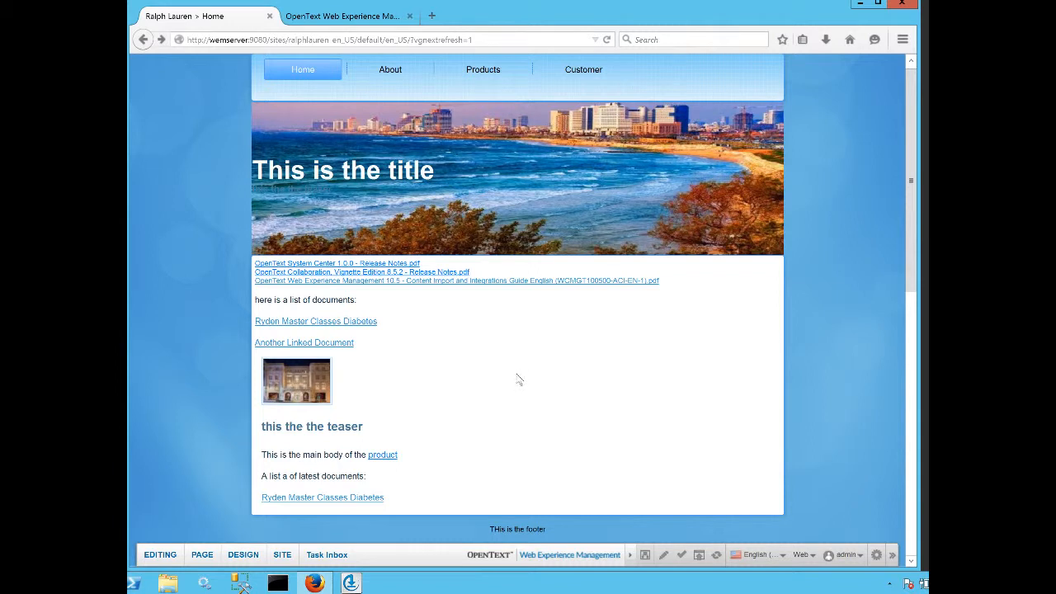
left_click(202, 556)
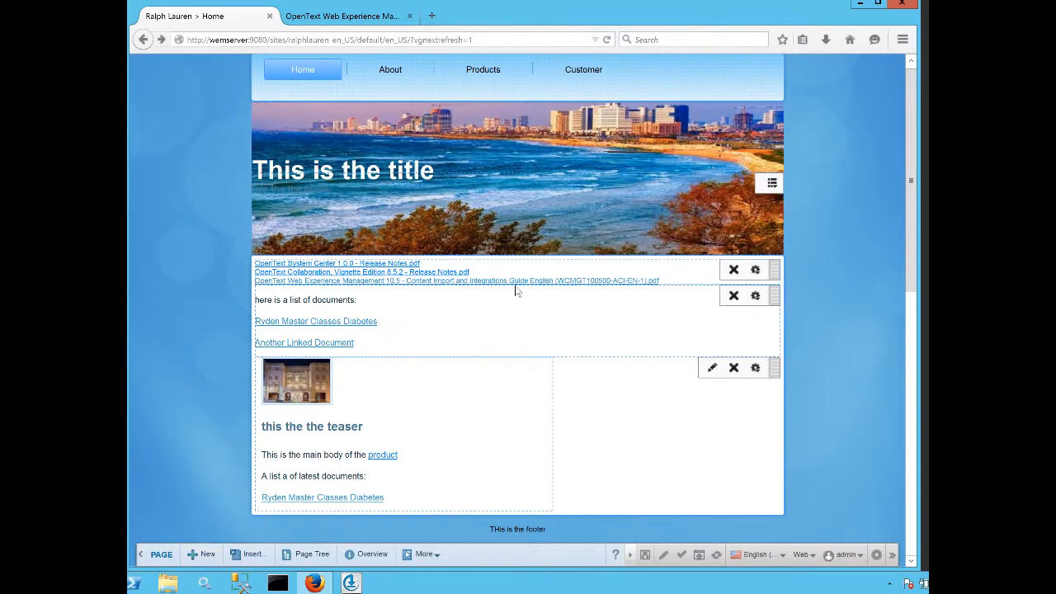
left_click_drag(515, 282, 405, 273)
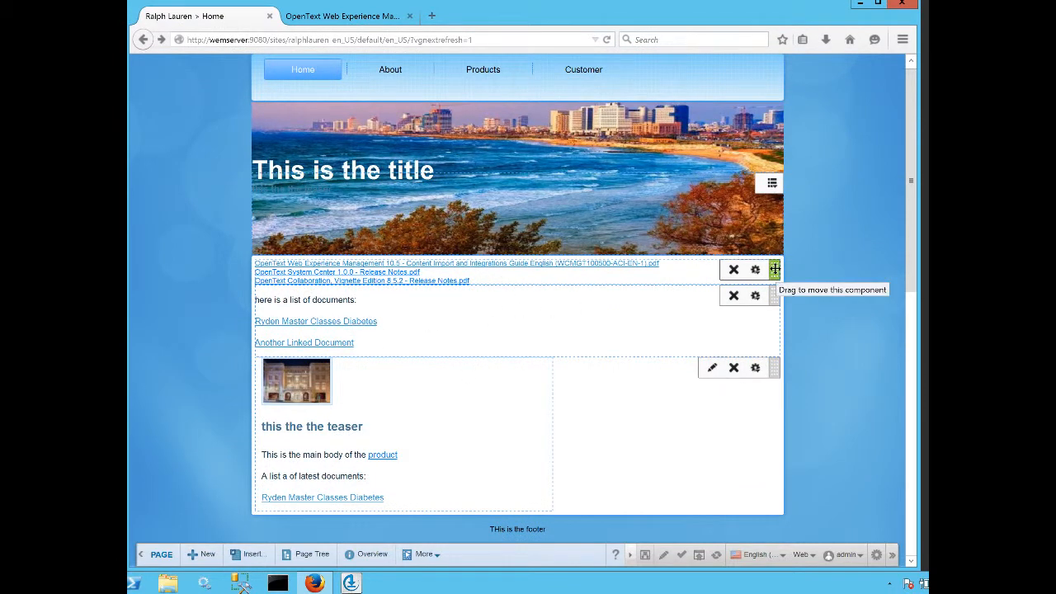
Rearrange the page components so the teaser comes first, followed by the PDF content list and the "here is a list of documents" text.
mouse_move(775, 270)
left_mouse_down()
mouse_move(774, 369)
mouse_move(767, 269)
left_mouse_up()
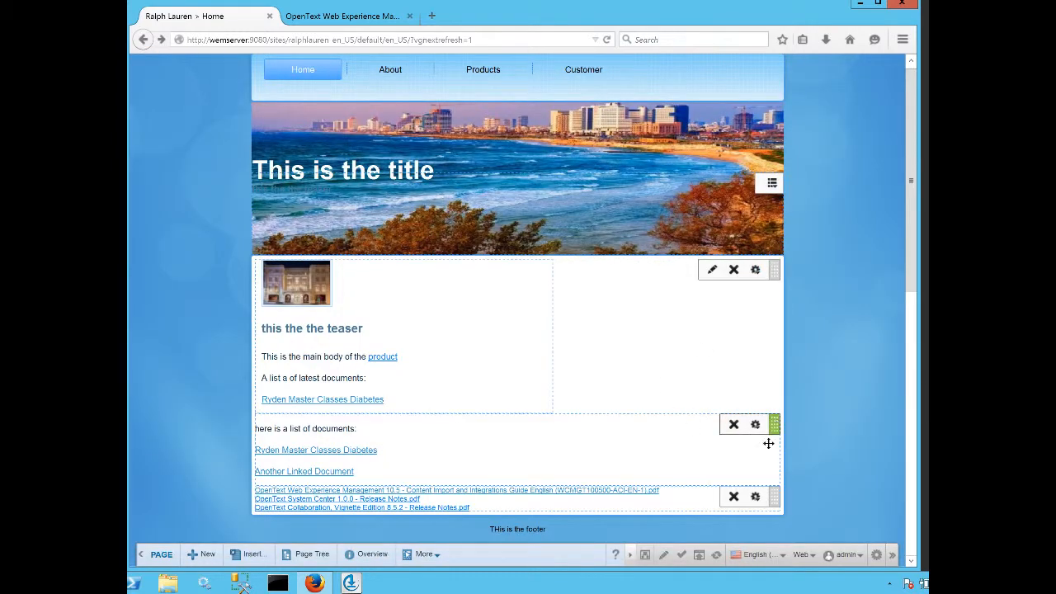
left_click_drag(774, 496, 671, 430)
left_click_drag(616, 406, 615, 406)
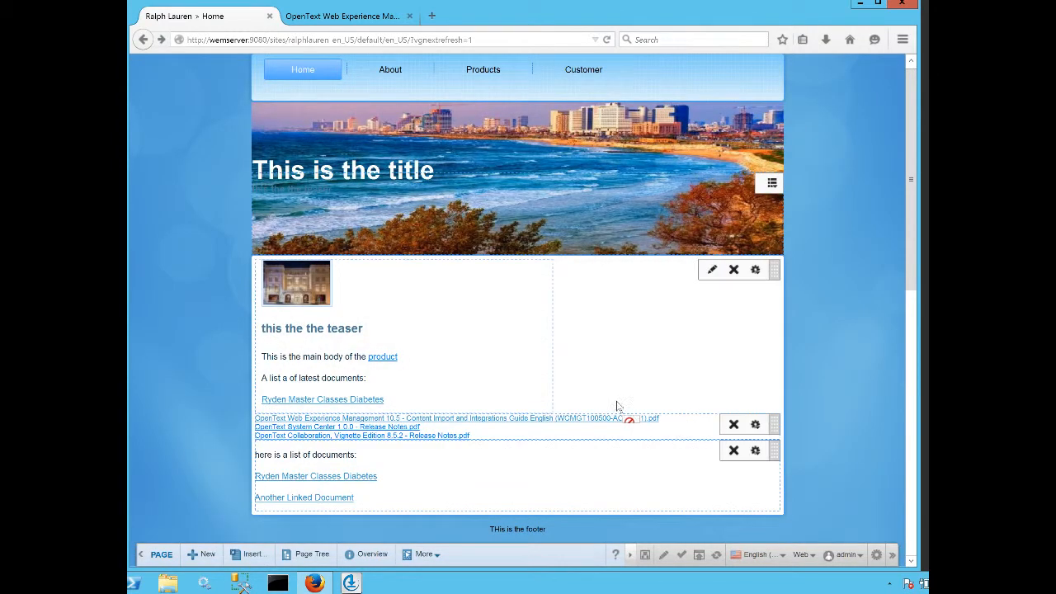